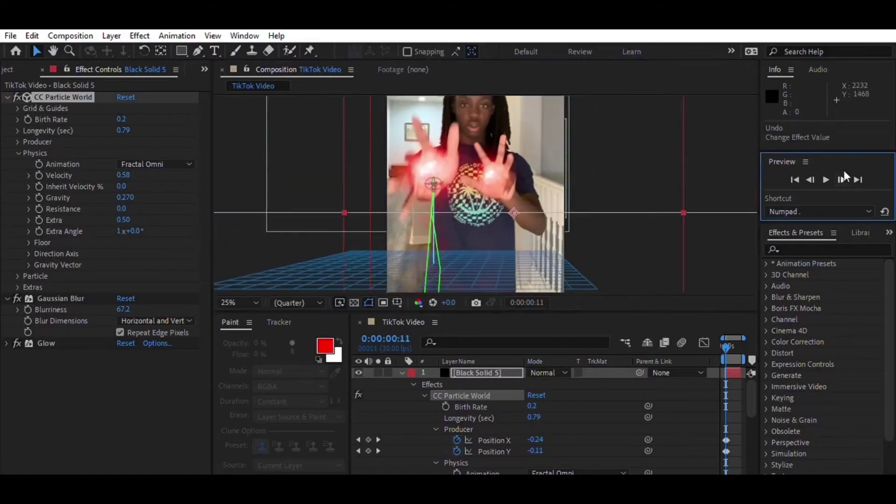
Advance by single frames and move the CC Particle World producer to follow the larger glowing hand.
click(841, 179)
drag(433, 184, 438, 175)
click(841, 179)
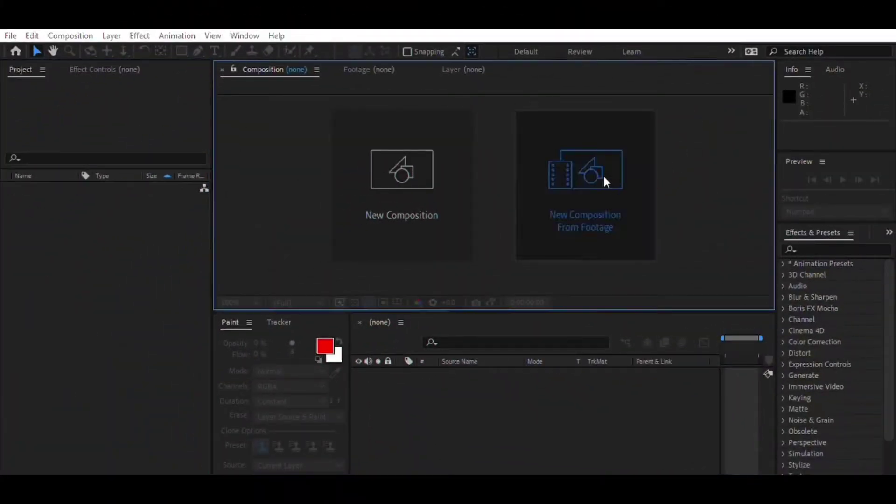
Create a new composition from the TikTok Video footage and preview the clip.
click(604, 181)
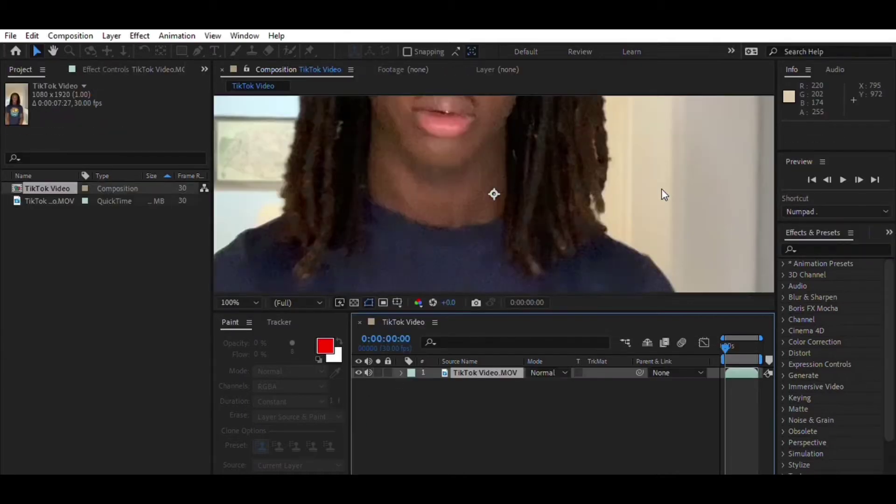
click(53, 50)
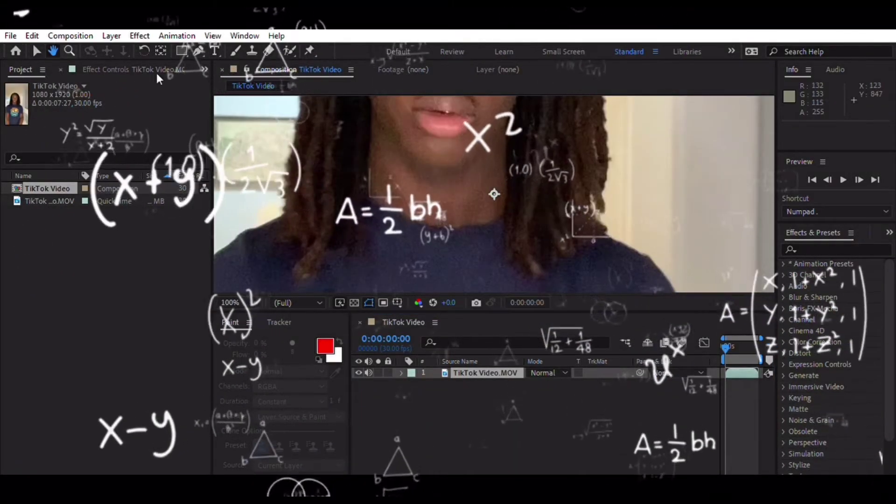
scroll(511, 182, down, 4)
scroll(511, 182, up, 2)
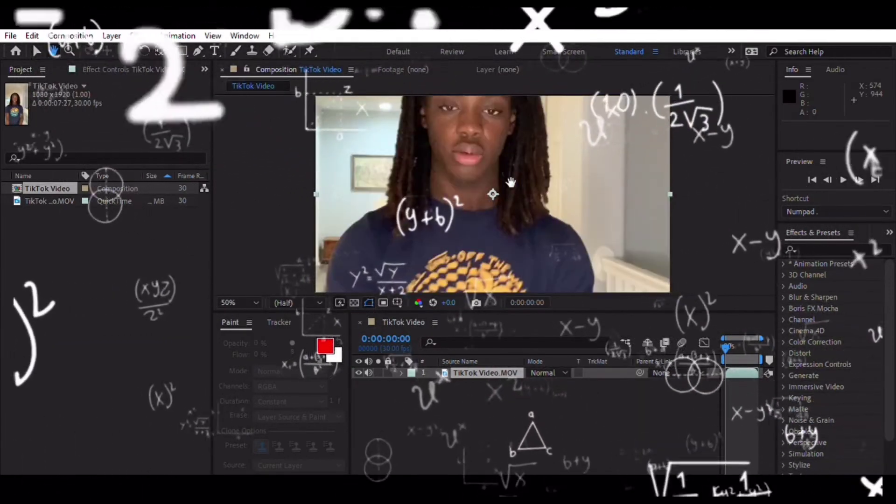
scroll(511, 182, down, 2)
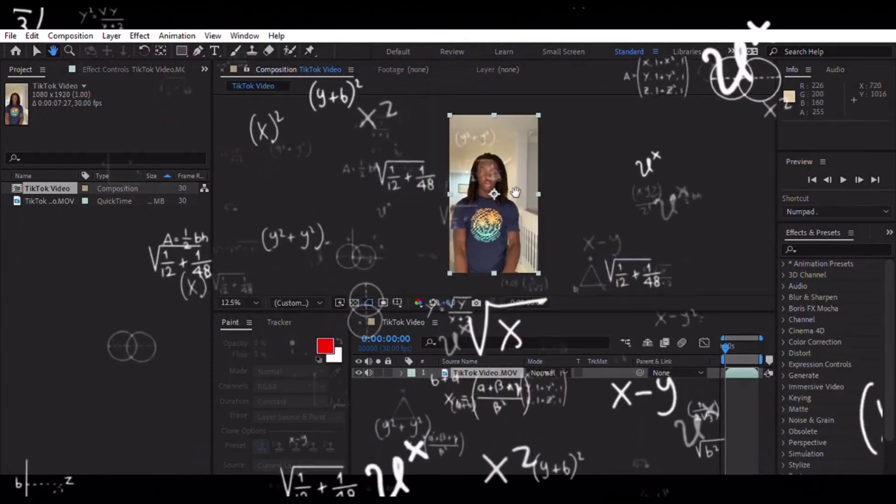
click(856, 164)
key(space)
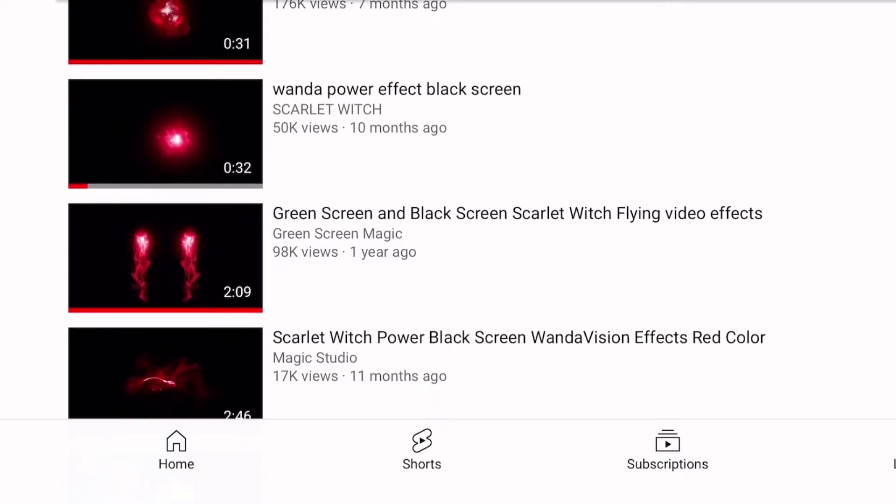
Browse the black-screen power effect videos, set the wanda power effect layer's blending mode to Screen, and reposition its glow.
scroll(417, 210, down, 3)
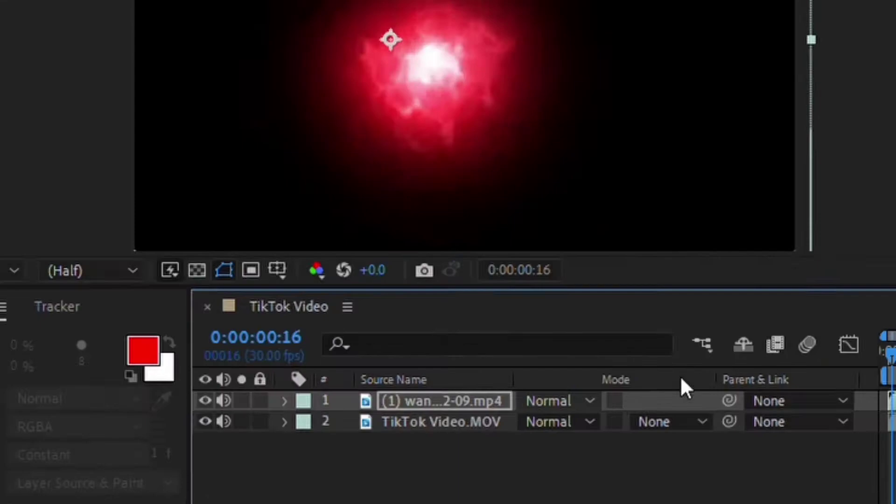
click(549, 402)
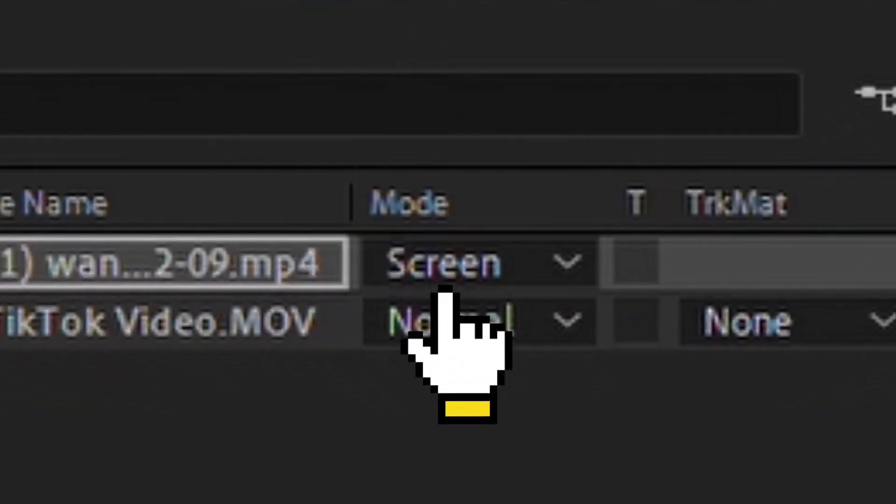
drag(455, 191, 433, 194)
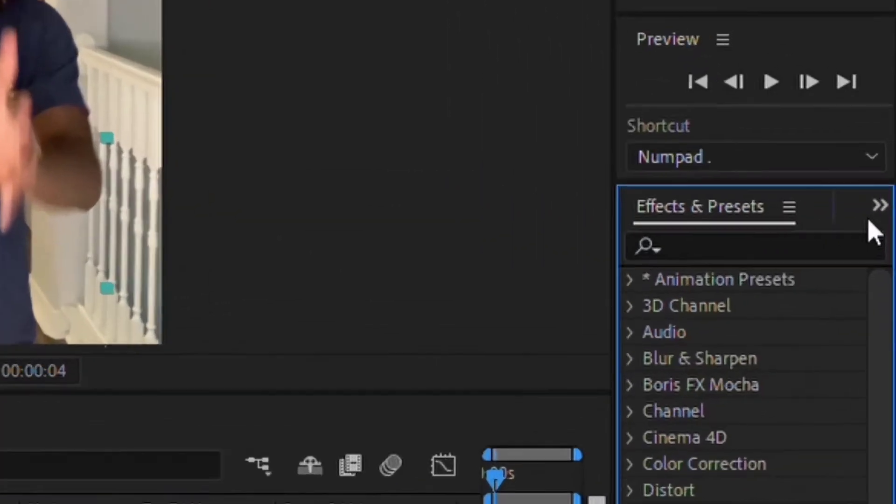
Find the Hue/Saturation effect by searching for "hue" and apply it to the wanda power effect layer.
click(855, 240)
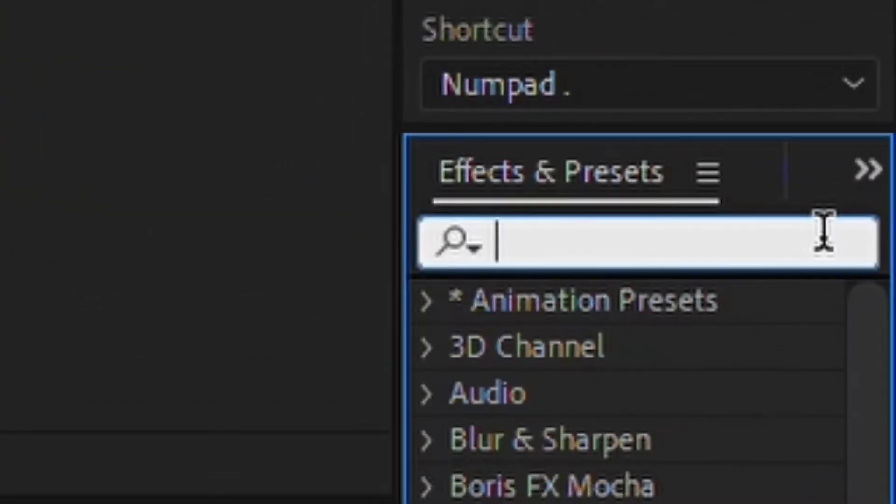
text(hue)
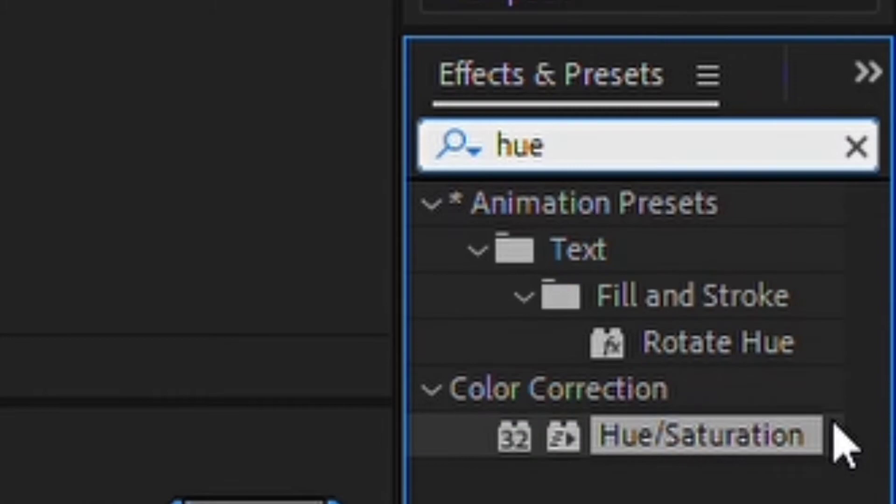
drag(718, 434, 709, 425)
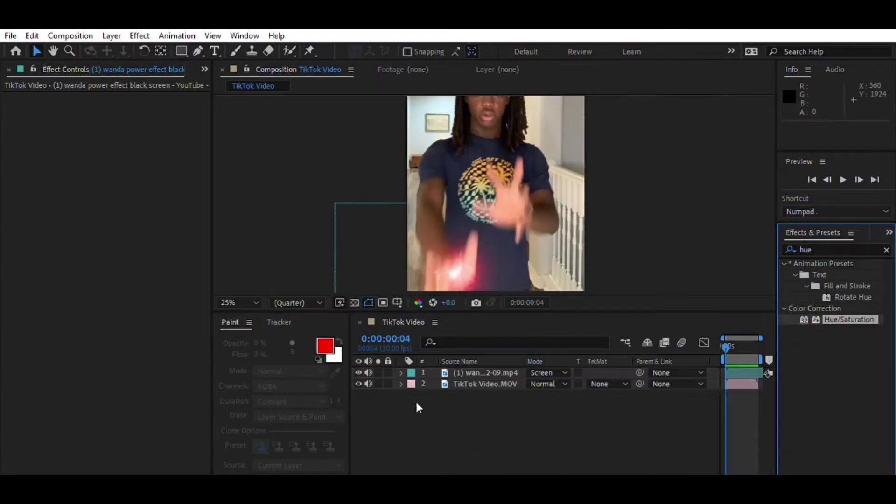
drag(419, 408, 503, 359)
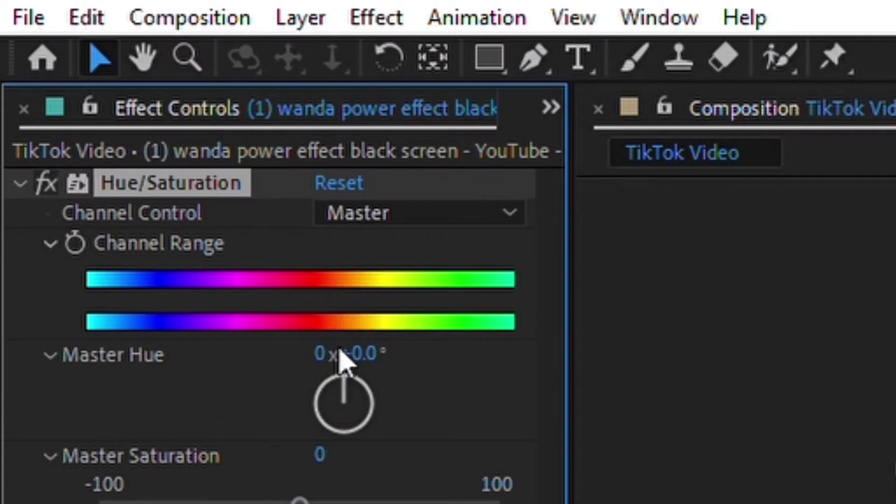
Switch the Hue/Saturation channel control to Reds and set Red Hue to 1x+355.0°.
drag(343, 359, 360, 333)
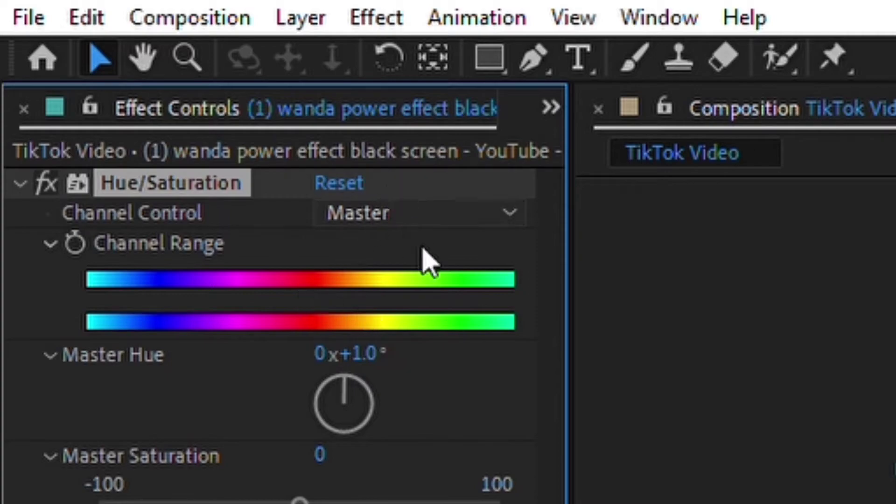
click(440, 270)
drag(344, 383, 374, 325)
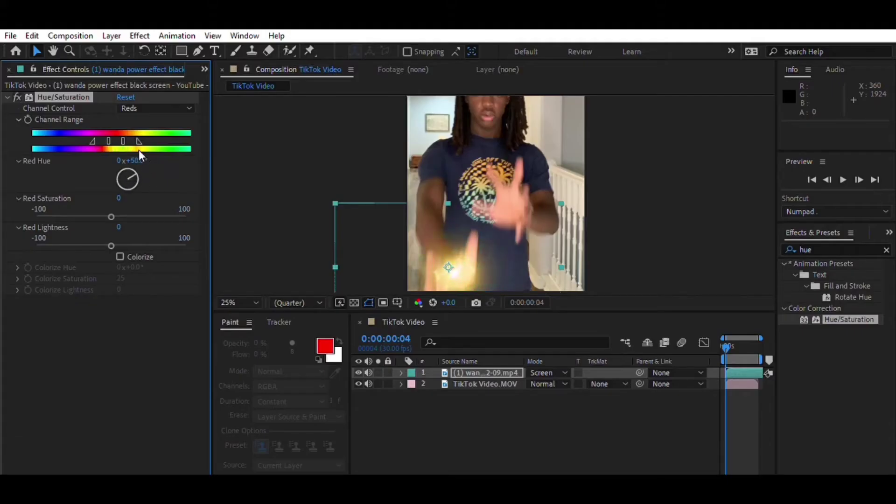
drag(138, 150, 125, 144)
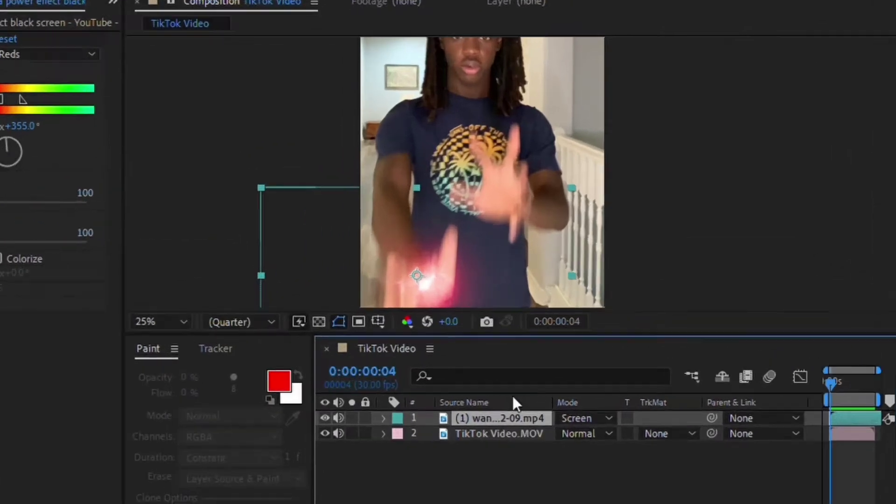
Reveal the wanda power effect layer's modified properties and enable keyframing for its Position at 0:00:00:04.
key(u)
key(u)
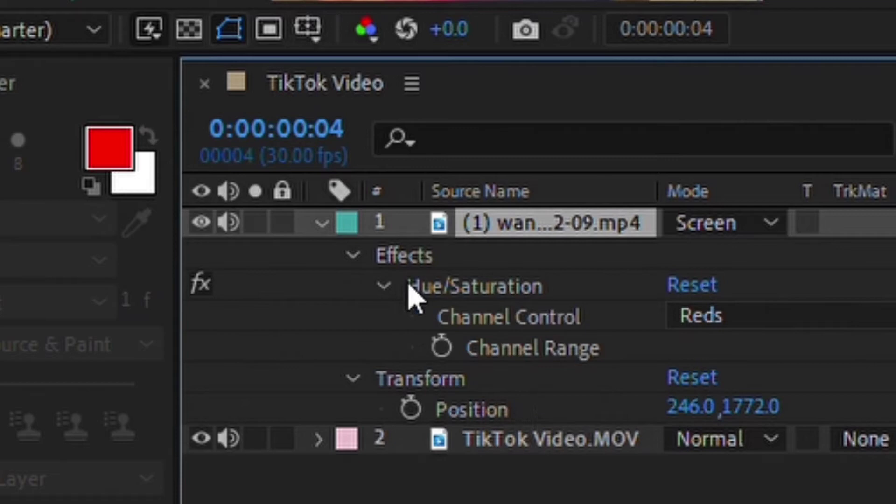
click(385, 283)
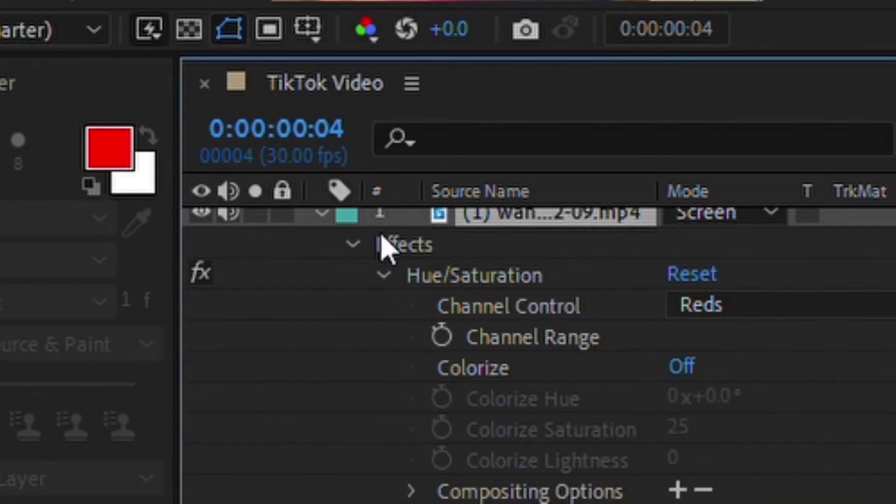
click(385, 276)
click(411, 346)
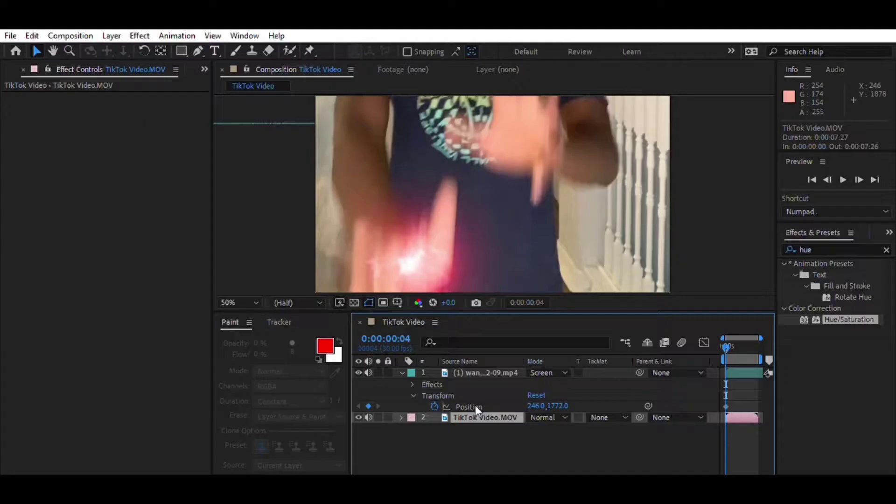
Keyframe the glow's Position up to 216.0, 1400.0 at 0:00:00:06 and scale the layer to about 116%, 111%.
click(522, 223)
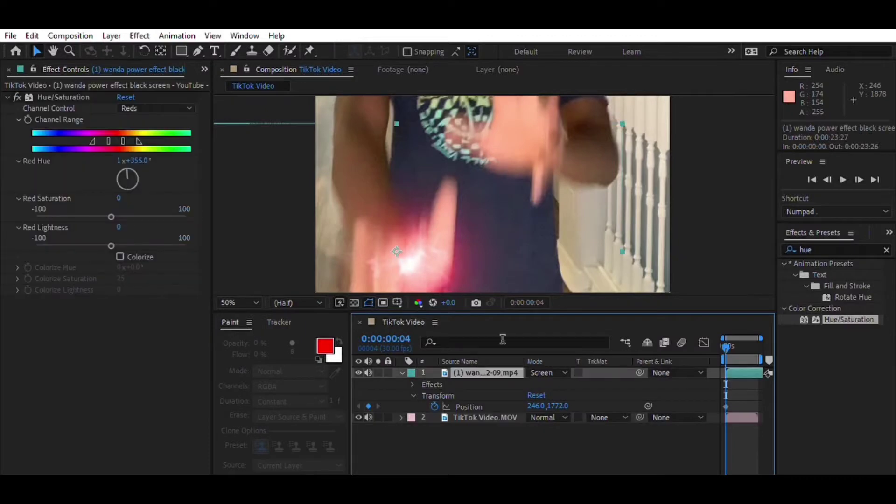
click(862, 165)
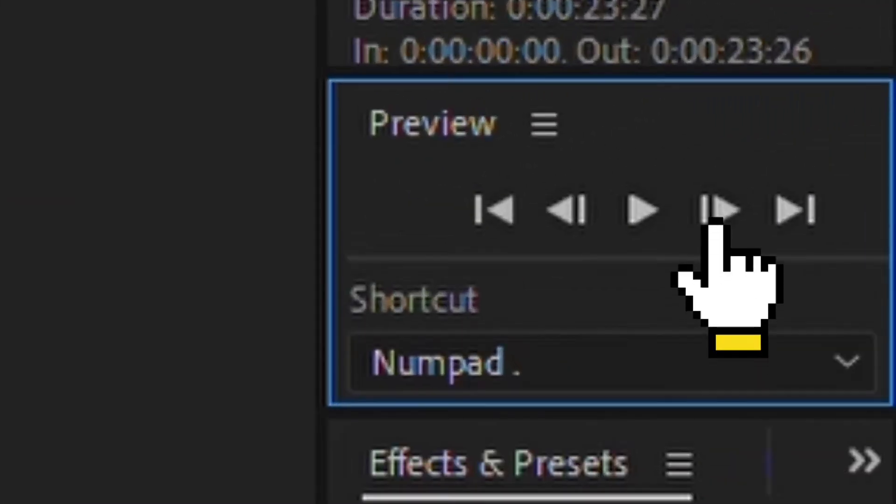
drag(140, 326, 126, 255)
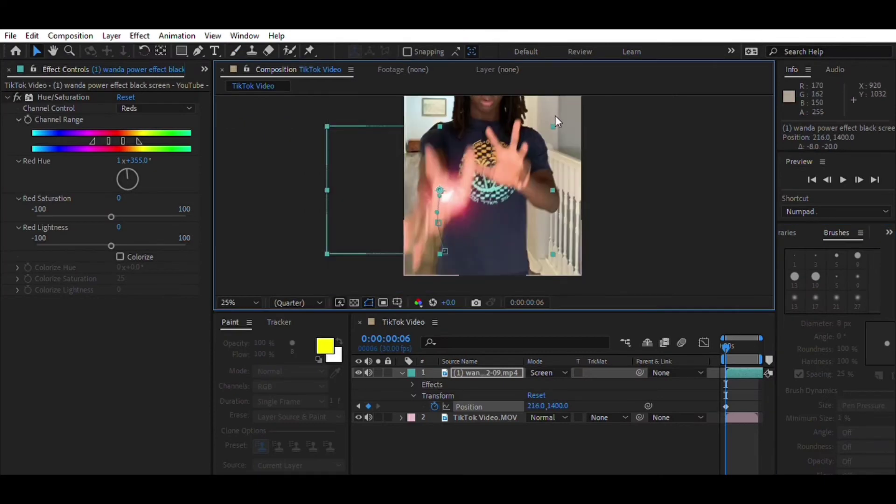
drag(553, 126, 571, 117)
Continue frame by frame, repositioning the wanda glow so that it follows the palm of the moving hand.
click(858, 179)
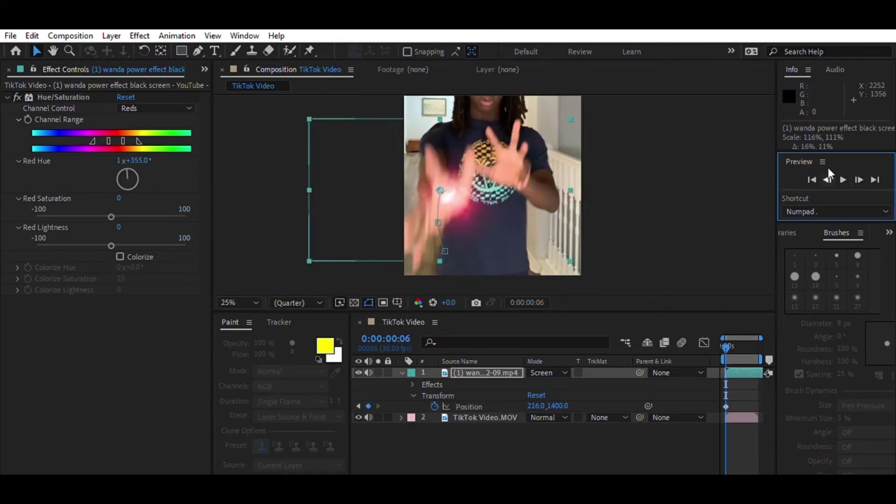
drag(449, 180, 446, 166)
click(859, 179)
scroll(466, 166, up, 2)
click(858, 180)
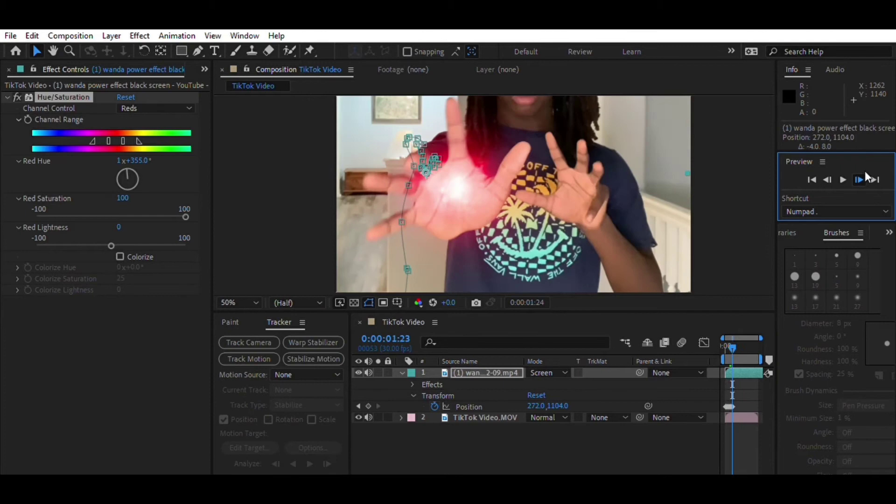
click(859, 179)
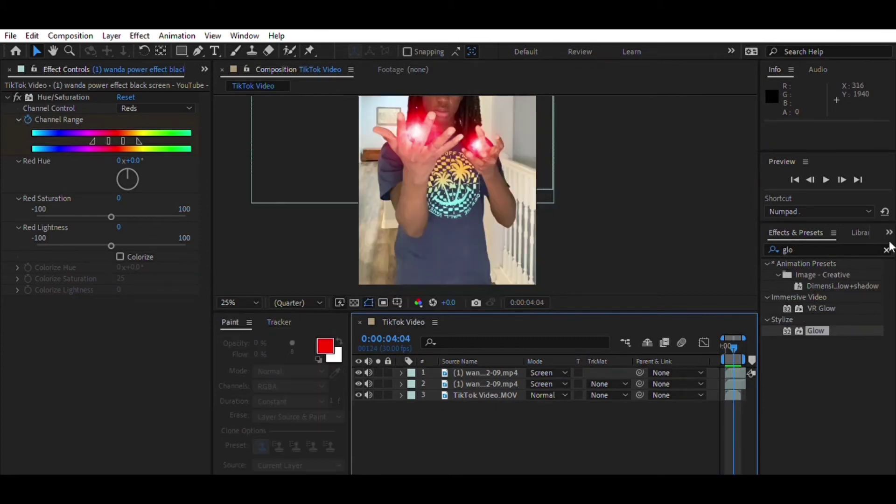
Clear the effects search and add a new black solid above the two wanda power effect layers.
click(887, 249)
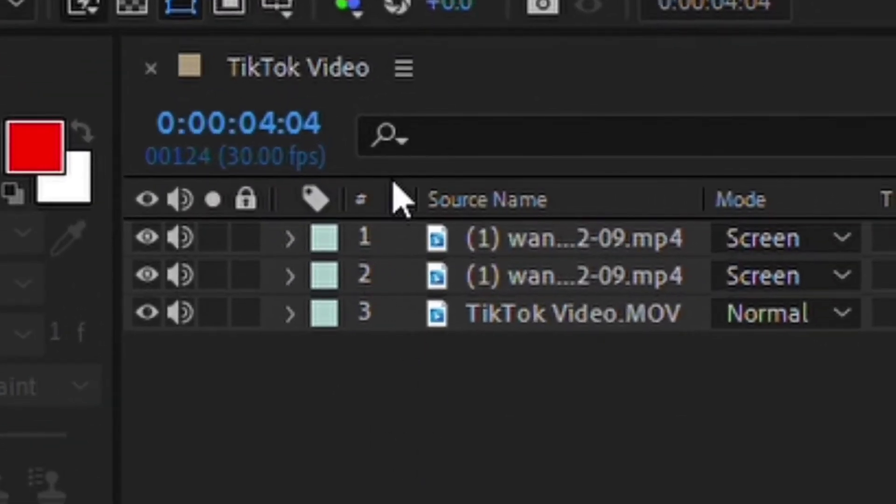
click(393, 182)
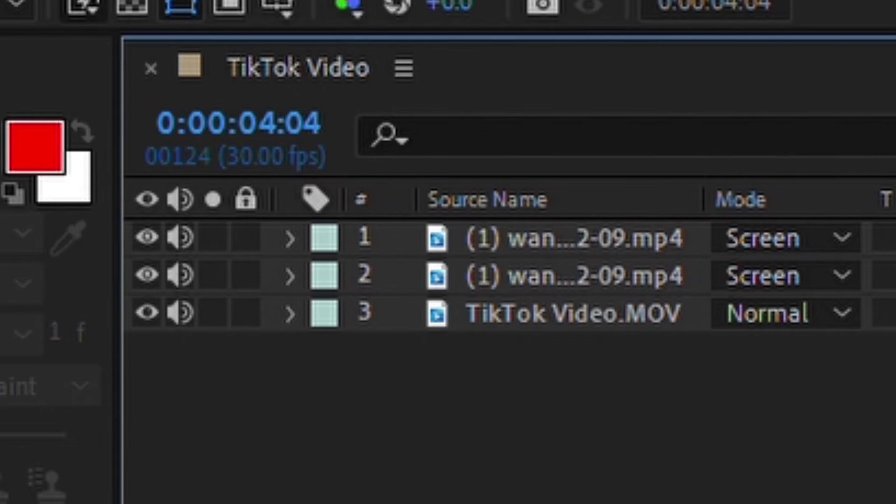
key(ctrl+y)
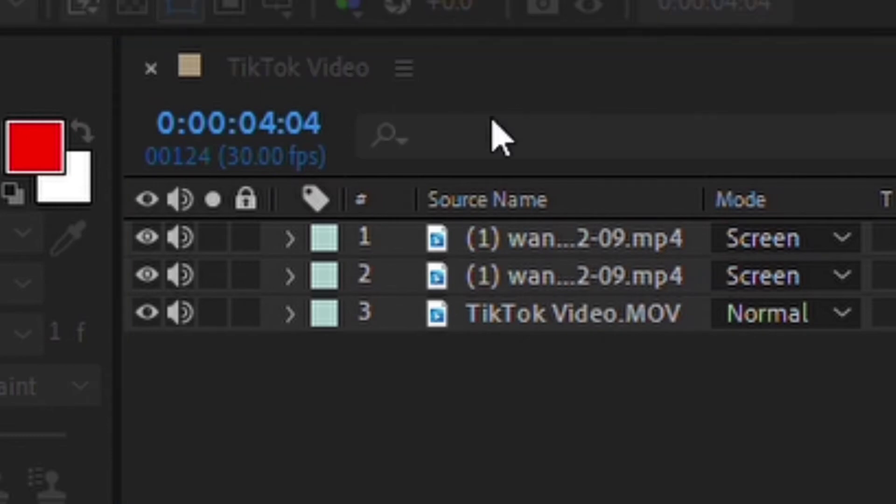
key(Return)
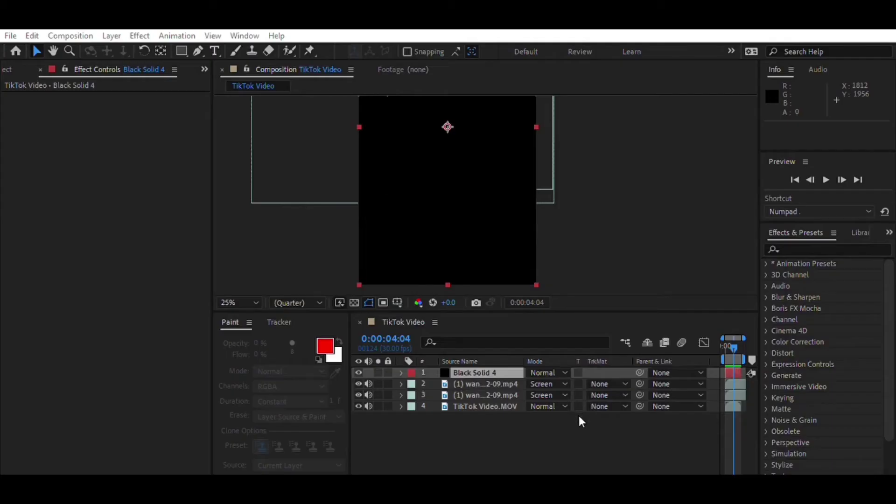
Search the effects for "cc par" and apply CC Particle World to the black solid.
click(877, 388)
click(854, 248)
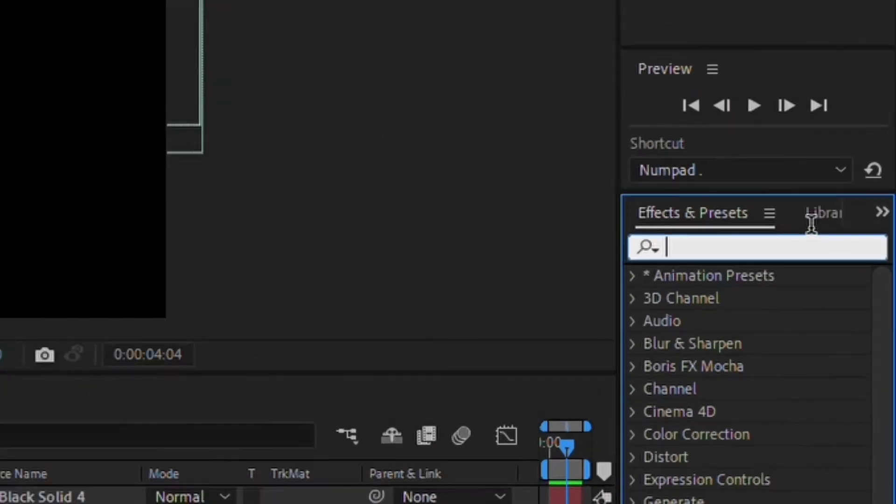
text(cc)
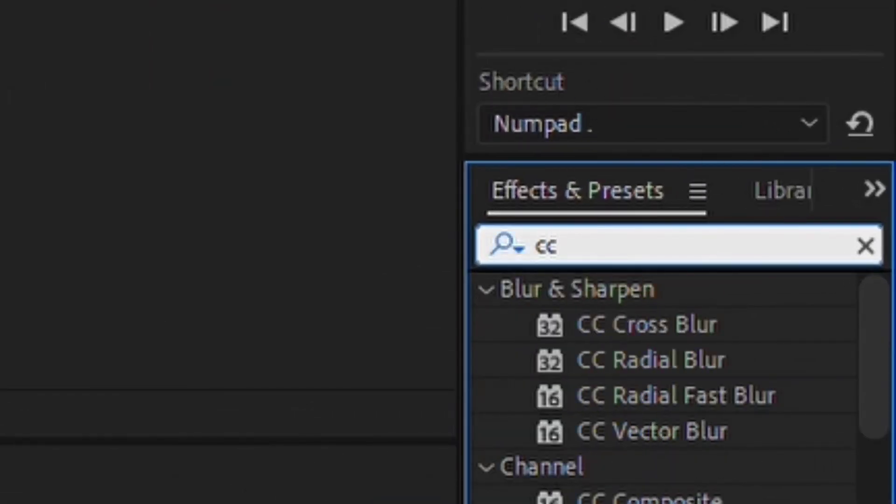
text( par)
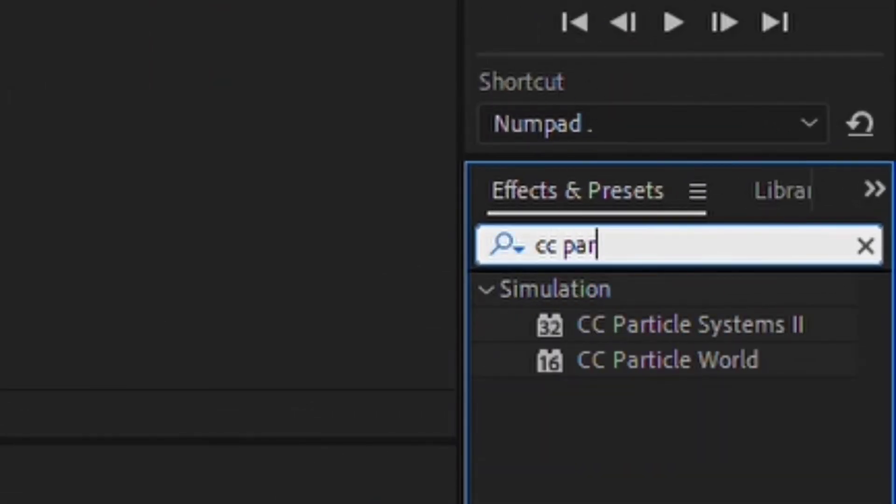
drag(747, 360, 548, 355)
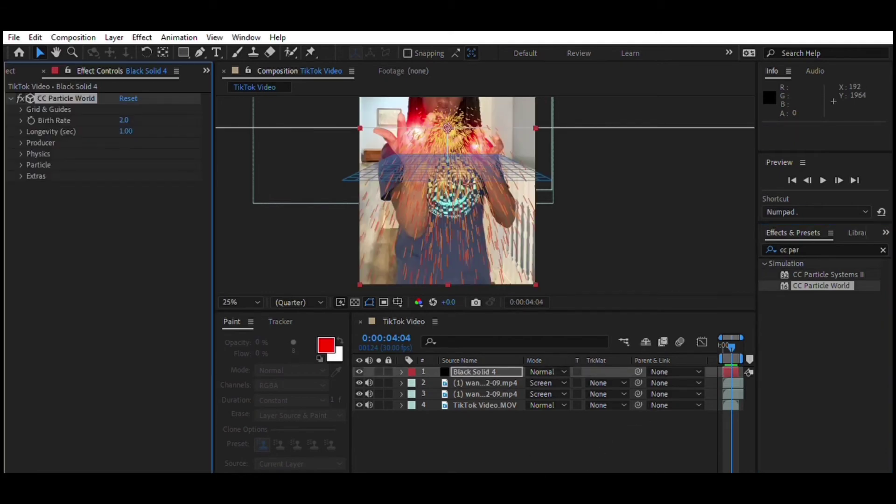
Search the effects for "gaus" and apply the non-legacy Gaussian Blur to the black solid.
click(811, 246)
key(BackSpace)
text(gaus)
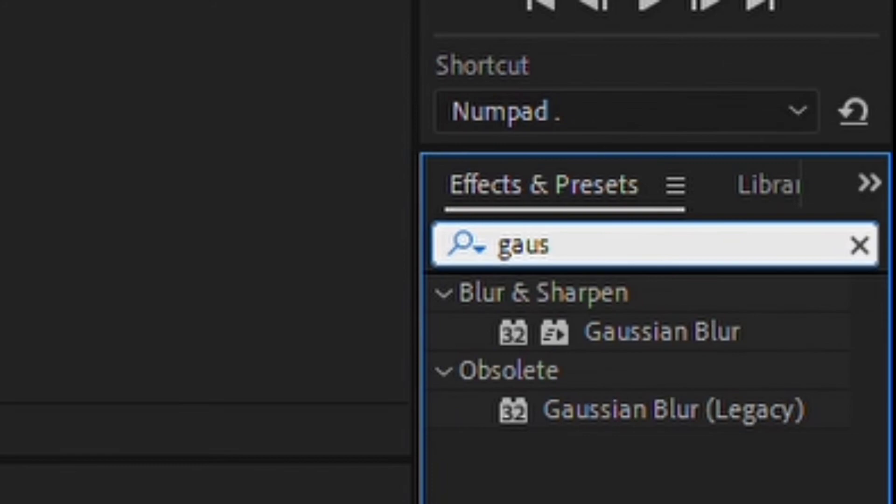
drag(663, 331, 482, 362)
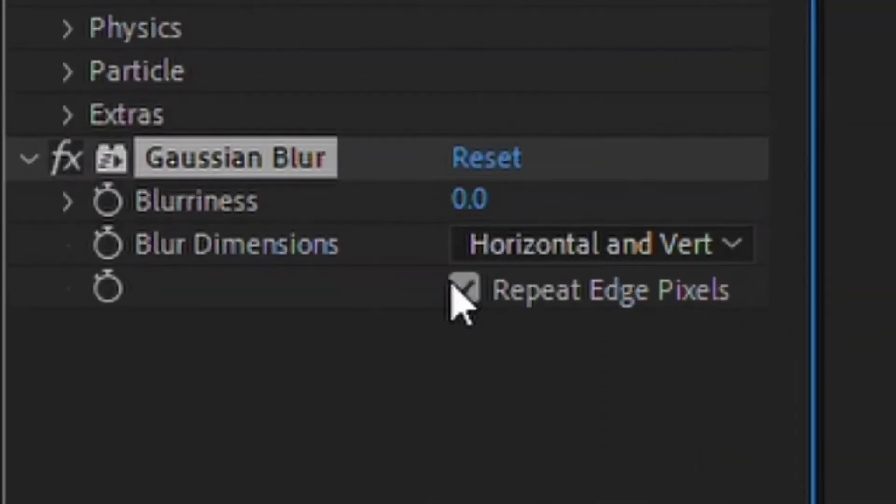
Set the Gaussian Blur's Blurriness to 85.9 and the CC Particle World's Birth Rate to 1.4 on the black solid.
drag(467, 196, 683, 161)
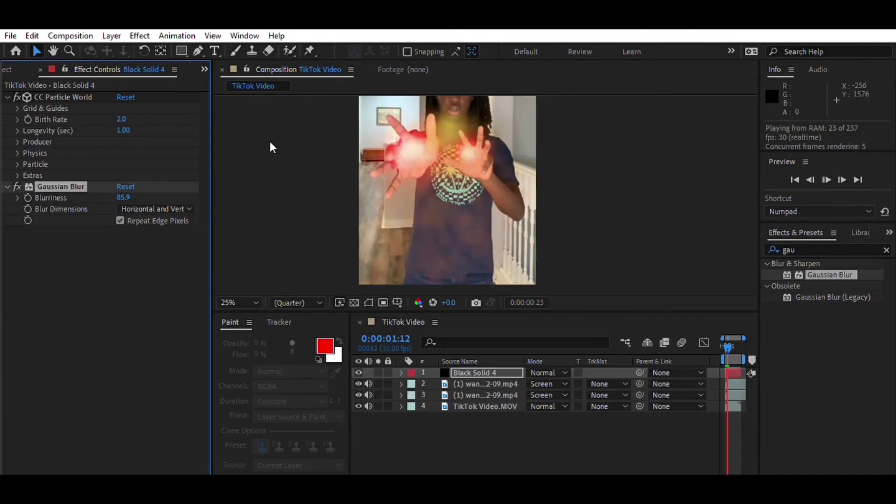
click(7, 186)
click(17, 109)
click(17, 109)
click(17, 119)
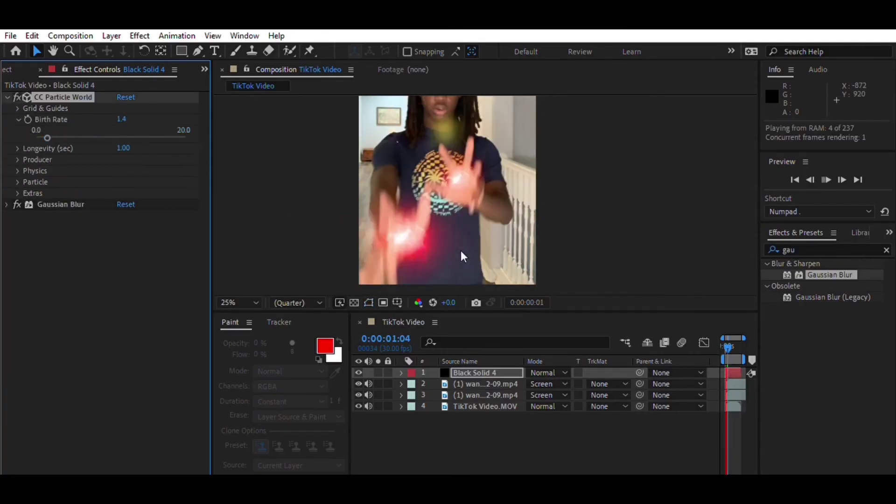
key(space)
Set the CC Particle World's Longevity to 0.99 seconds and preview the particles over the hands.
click(18, 149)
click(19, 120)
drag(74, 148, 74, 149)
key(space)
key(space)
In the CC Particle World physics, set the Velocity to 0.45 and the Gravity to 0.410, and preview the motion.
click(18, 130)
click(18, 142)
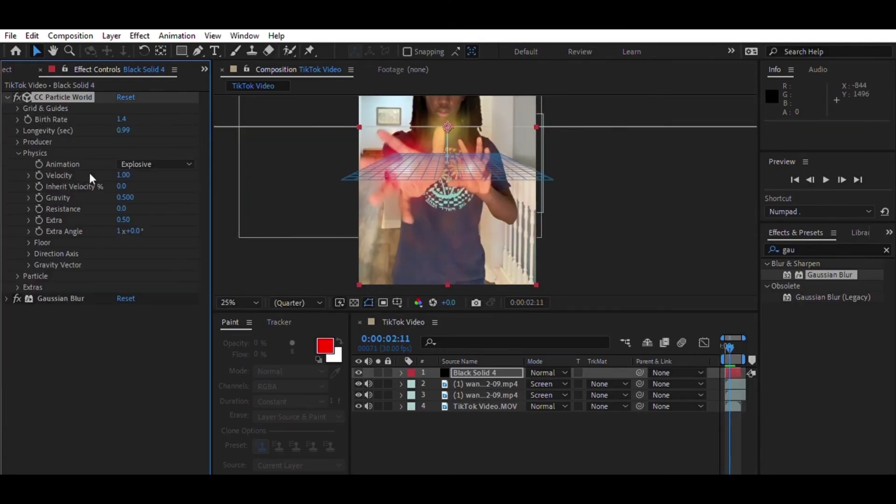
drag(125, 198, 121, 198)
key(space)
key(space)
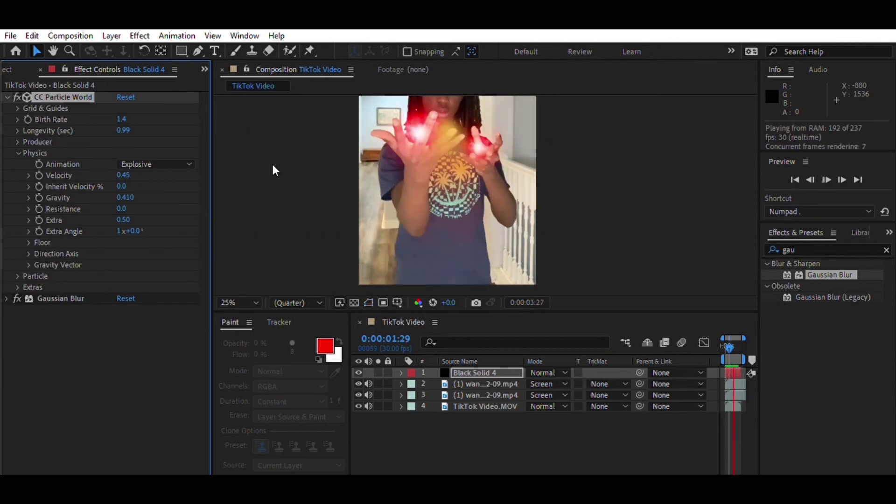
Change the Birth Color of the CC Particle World particles to a pinkish red.
click(140, 299)
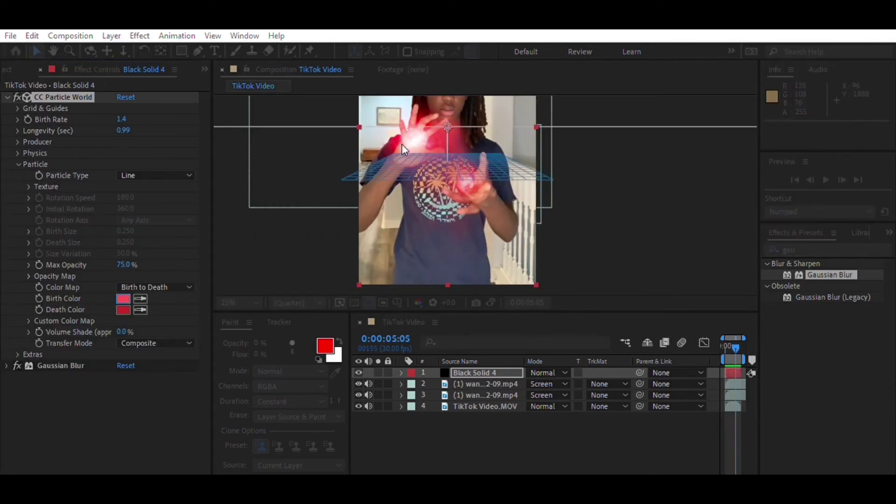
click(527, 118)
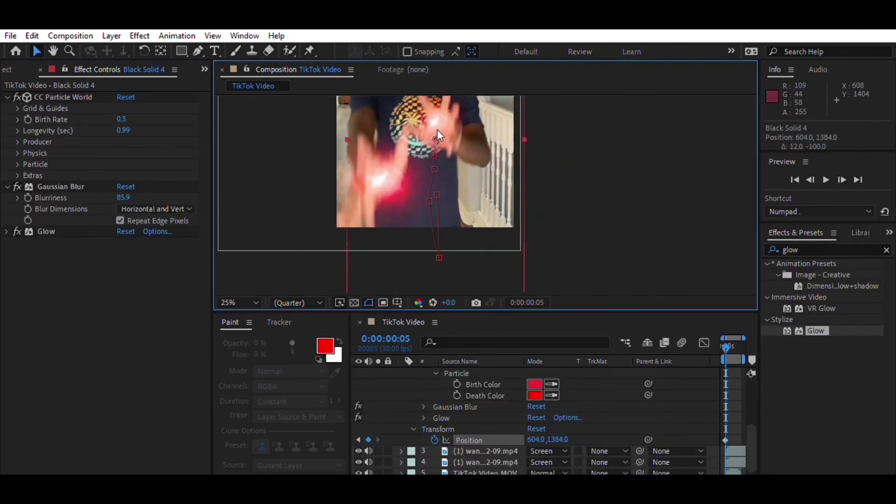
Advance frame by frame from frame 6 and reposition the Black Solid 4 particle layer to follow the glowing palm in front of the shirt.
scroll(437, 129, up, 2)
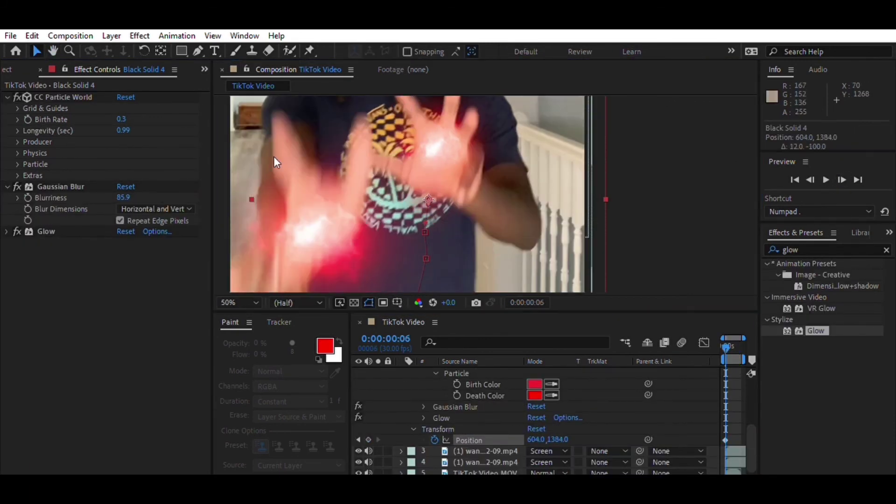
click(841, 179)
drag(429, 199, 442, 151)
click(841, 180)
click(841, 180)
click(842, 180)
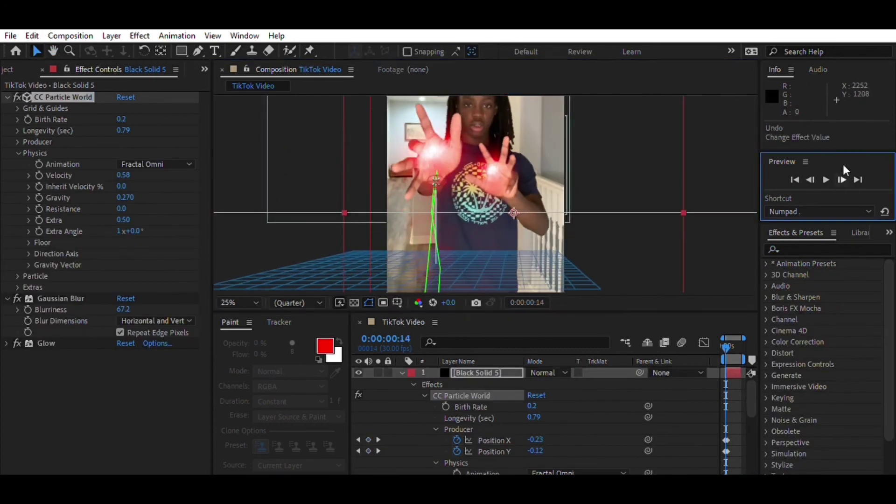
Advance frame by frame and move Black Solid 5's particle producer to Position X -0.12 and Position Y -0.17.
click(841, 180)
drag(436, 184, 474, 169)
click(841, 180)
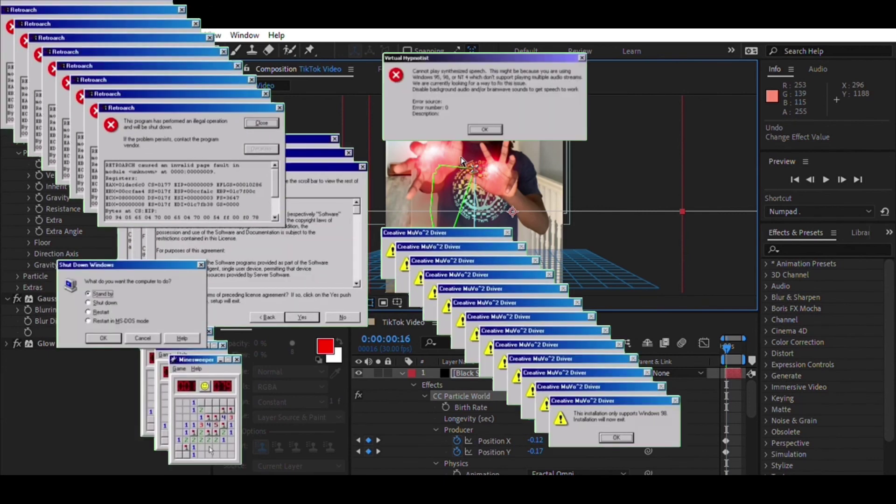